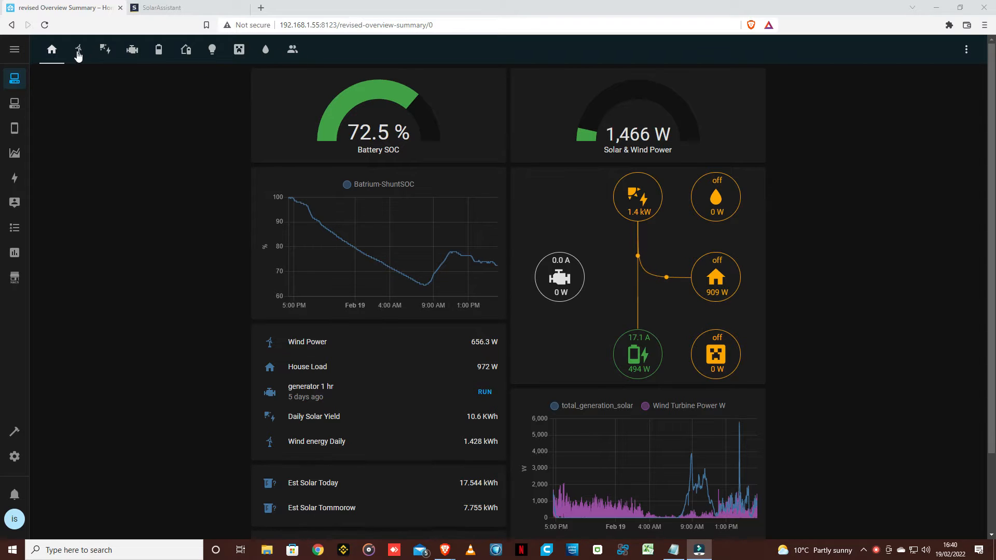
scroll(622, 334, "down", 3)
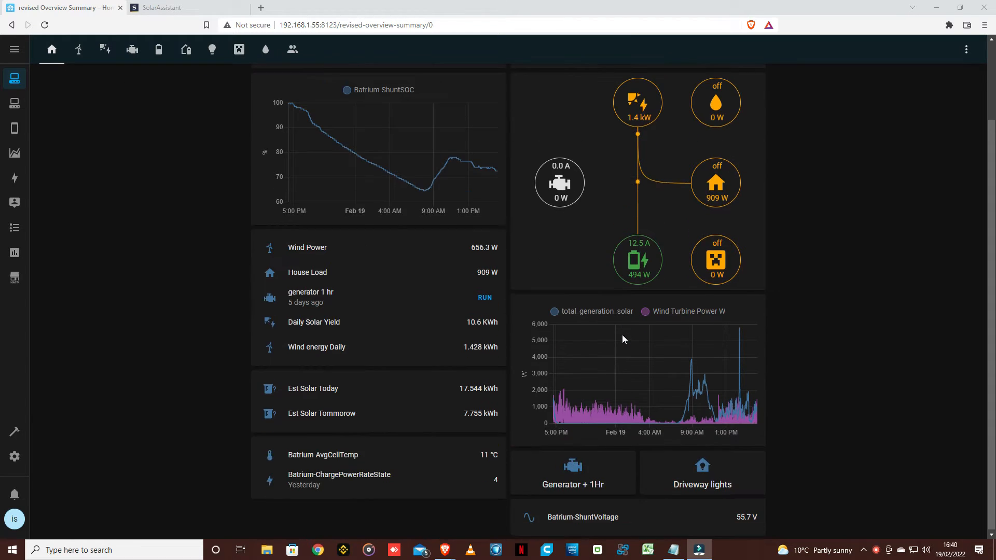
scroll(729, 360, "up", 3)
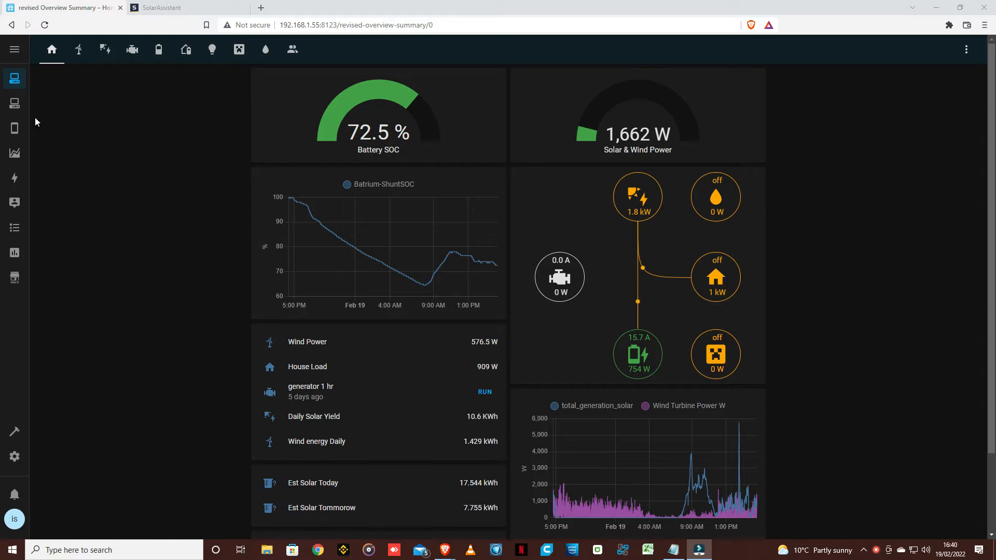
left_click(79, 50)
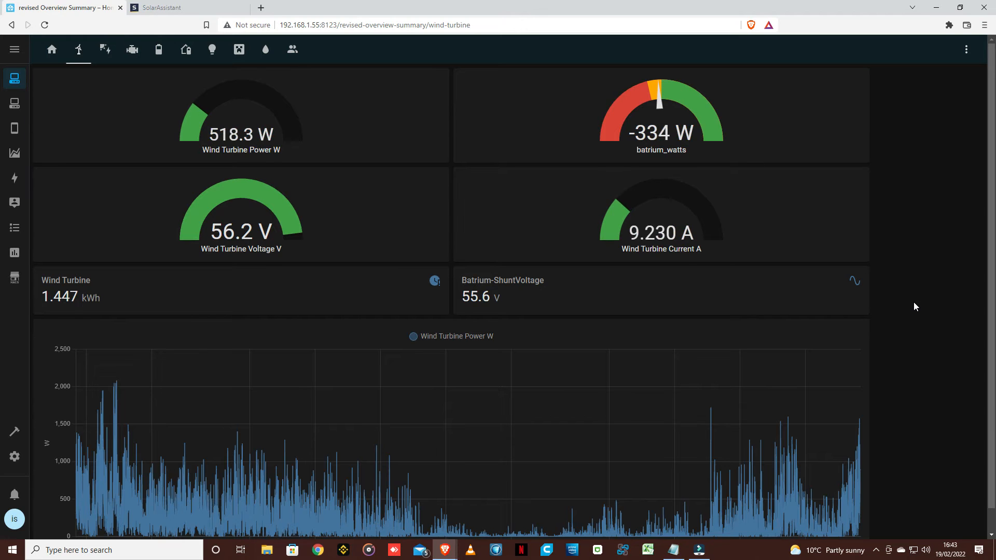
scroll(914, 301, "down", 1)
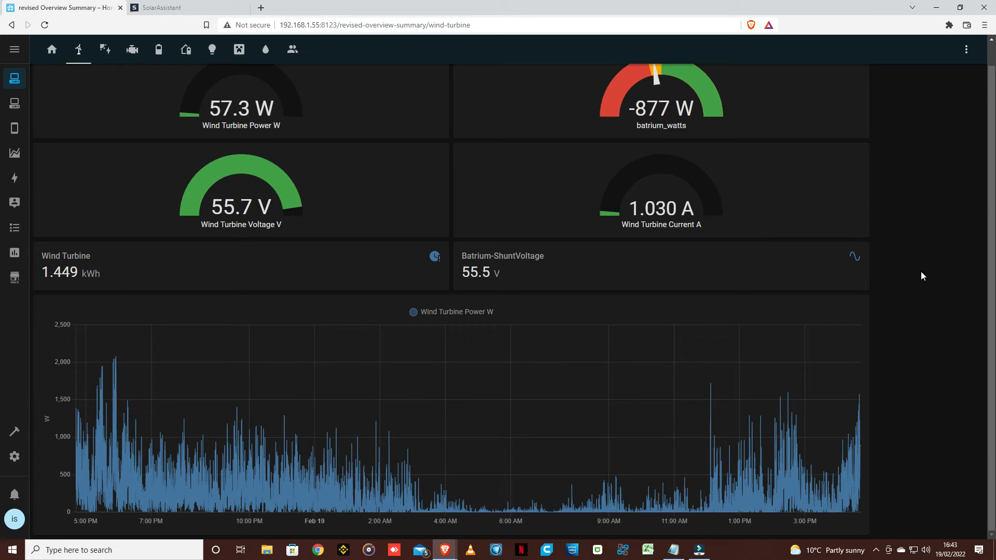
scroll(921, 271, "up", 1)
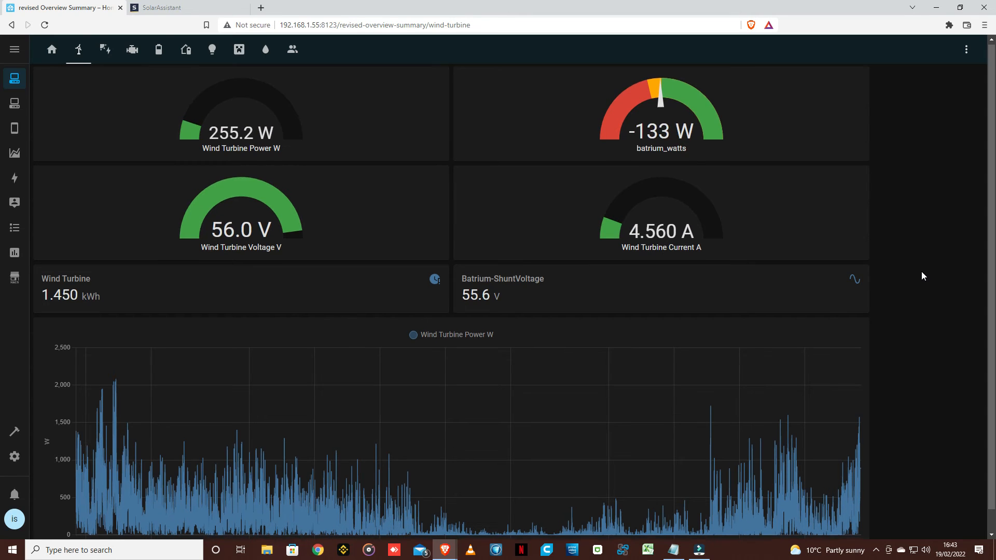
scroll(921, 271, "down", 1)
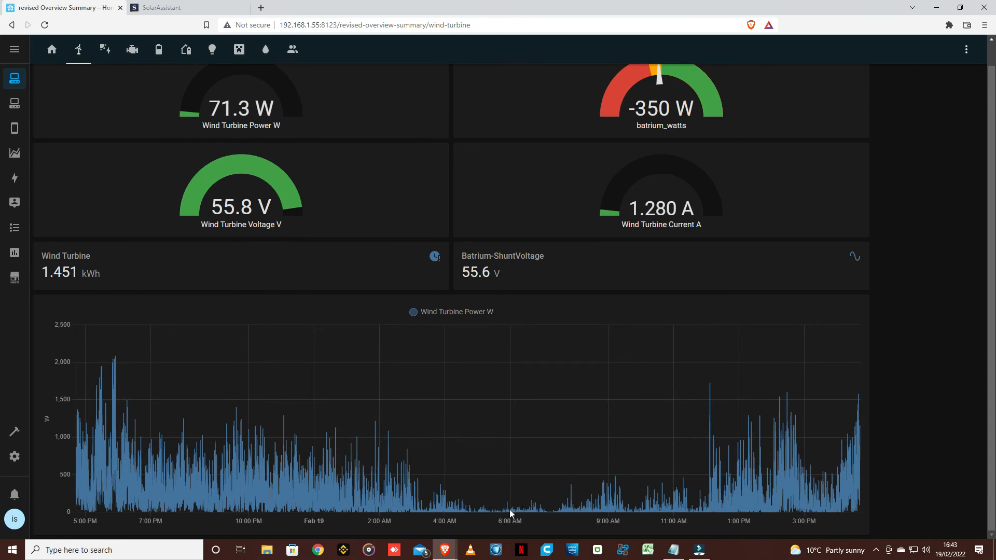
mouse_move(511, 504)
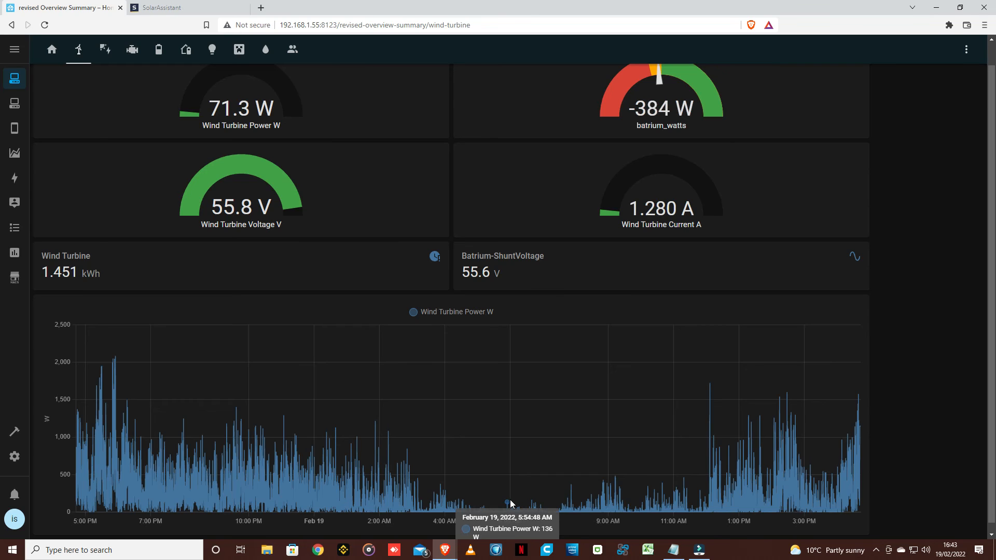
scroll(512, 504, "down", 1)
scroll(534, 484, "up", 1)
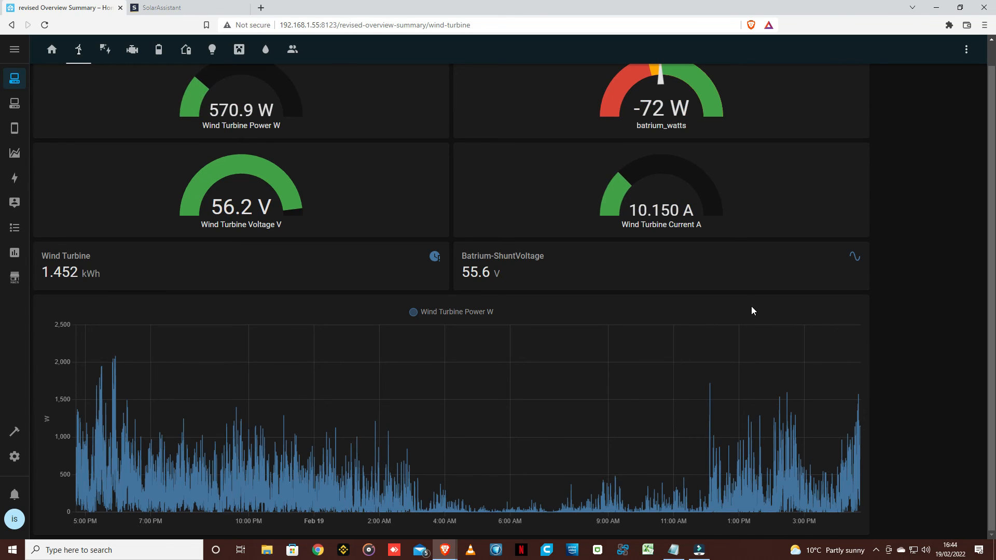
scroll(751, 306, "up", 1)
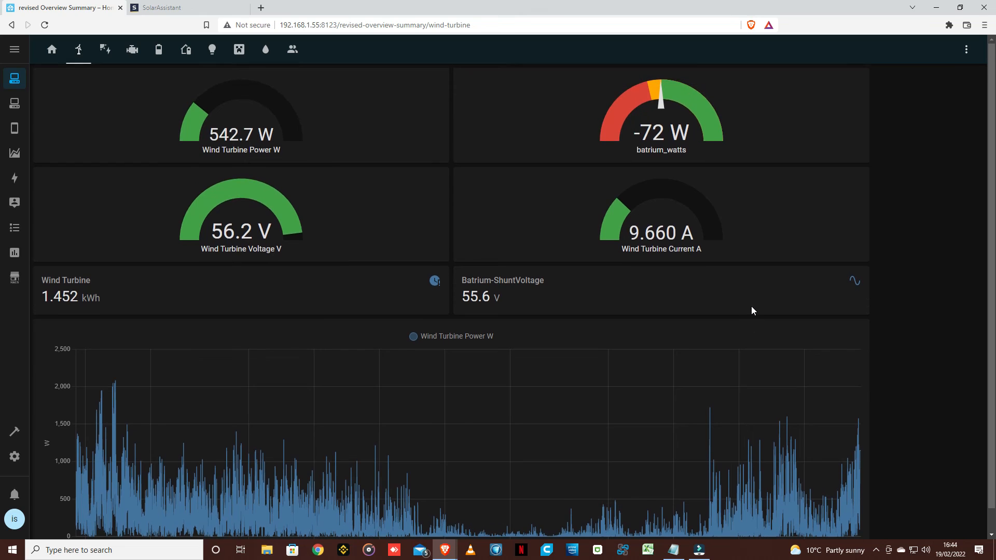